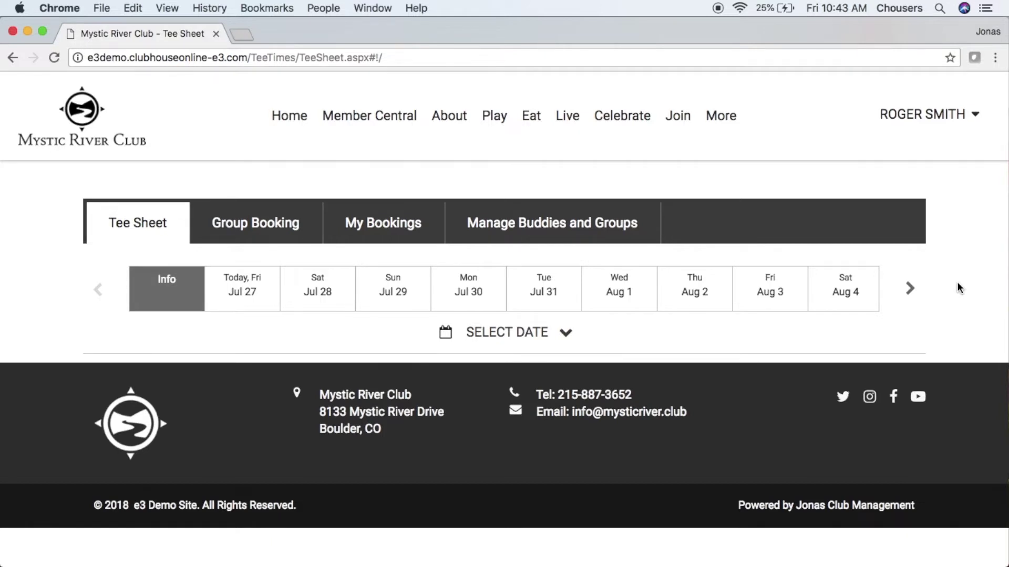
# Step: Pick Friday Aug 3 on the calendar to show that day's Royal Ibrox tee times
pyautogui.click(567, 335)
pyautogui.scroll(-2, 567, 331)
pyautogui.scroll(-4, 718, 378)
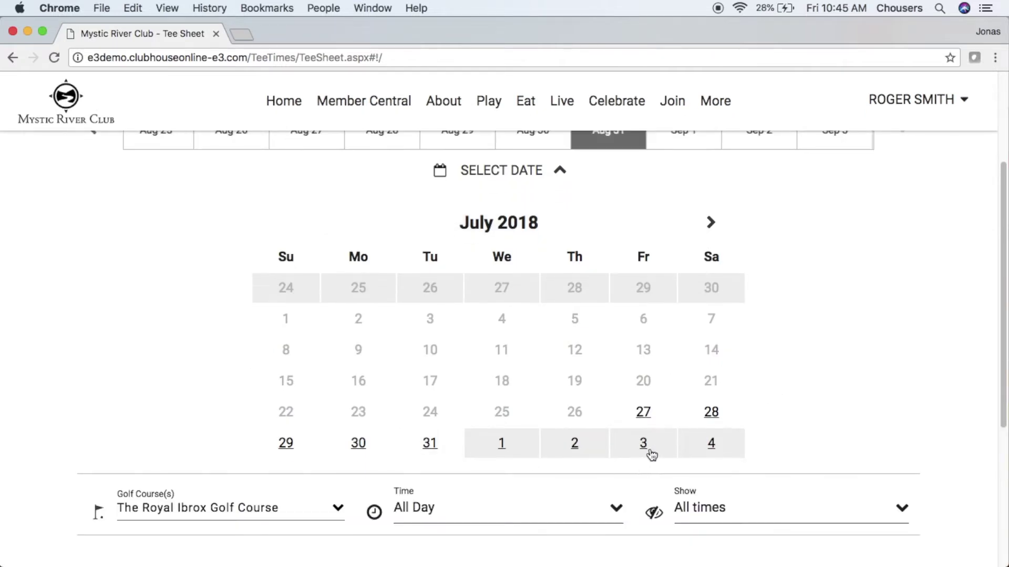
pyautogui.click(647, 450)
pyautogui.scroll(3, 648, 449)
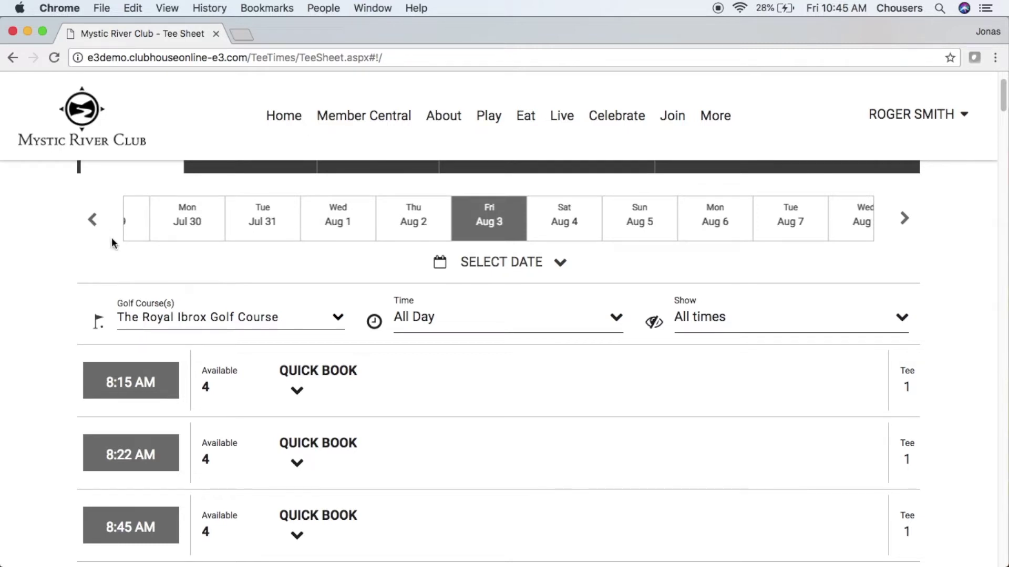
pyautogui.click(904, 225)
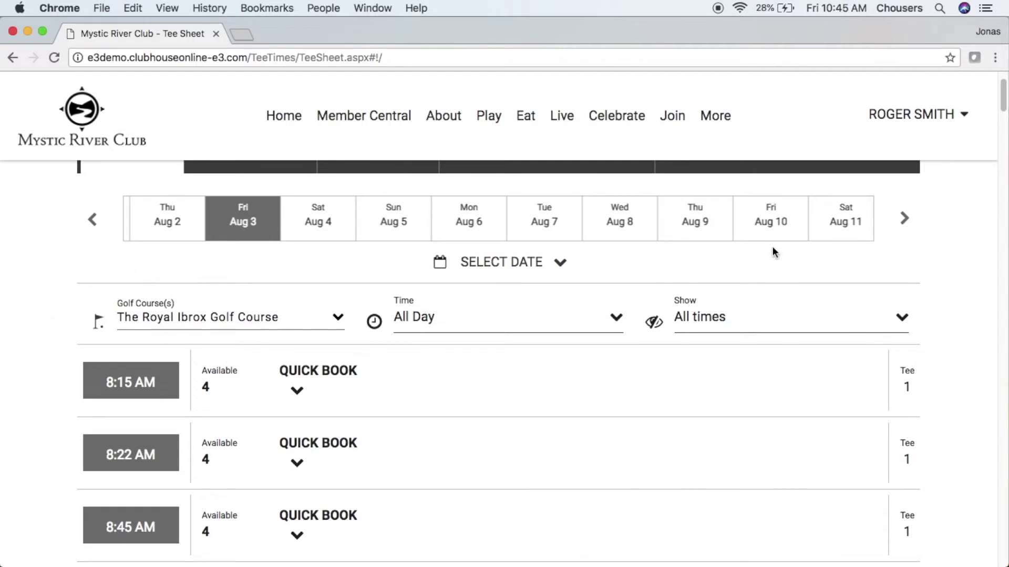
pyautogui.click(335, 315)
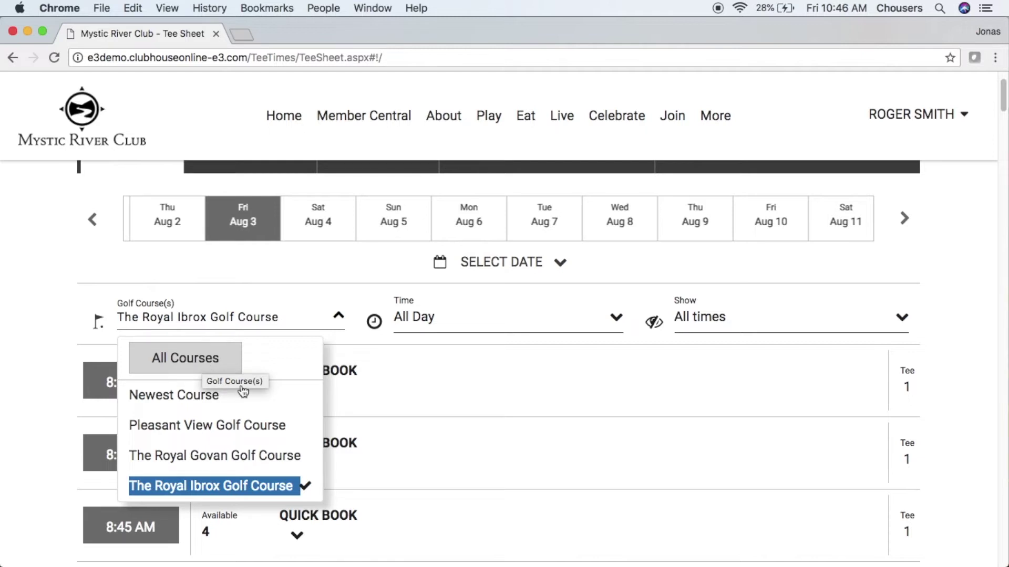
pyautogui.click(617, 319)
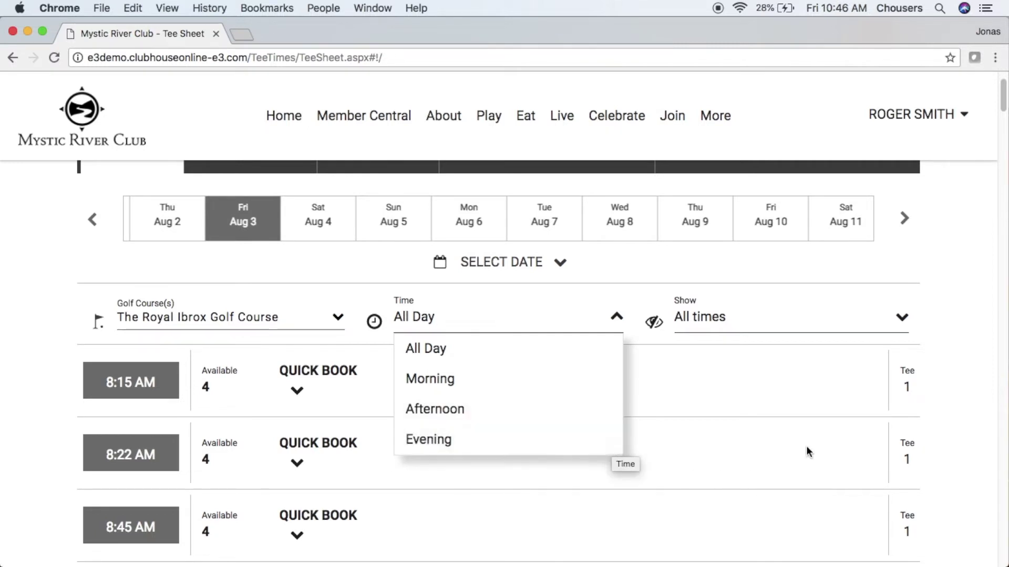
pyautogui.click(900, 319)
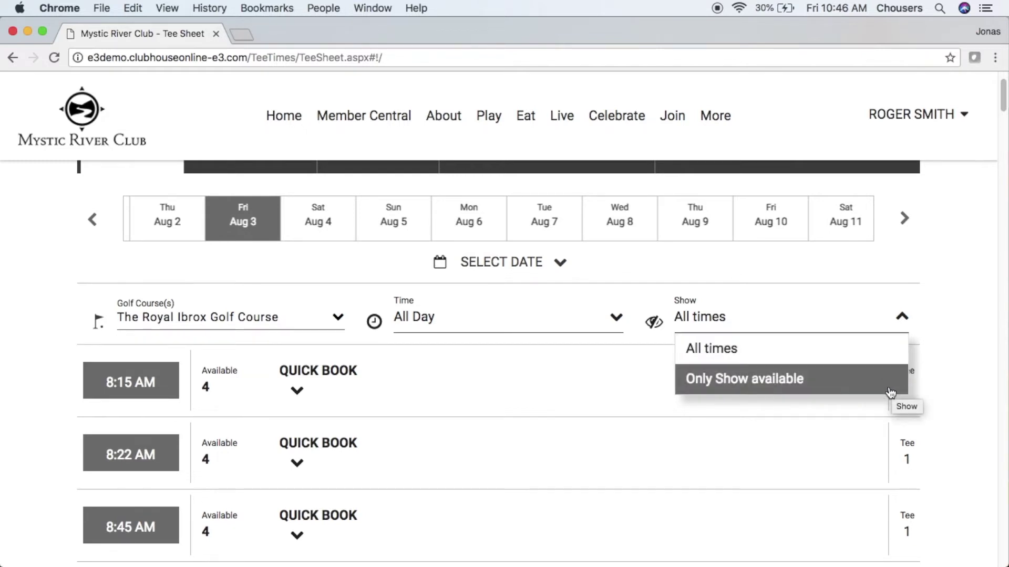
pyautogui.click(940, 401)
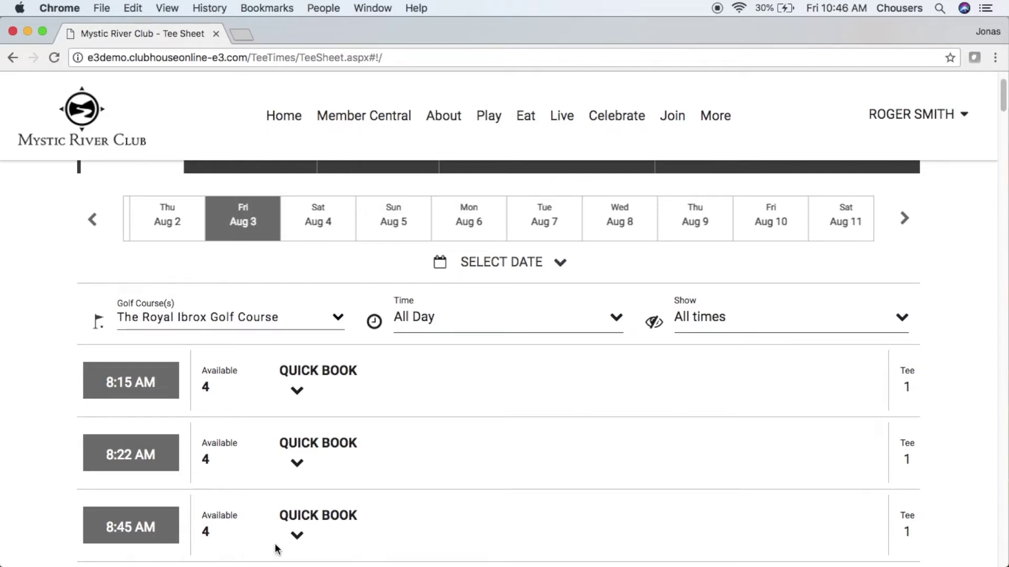
# Step: Expand the 8:45 AM quick-book choices and start a booking for that tee time
pyautogui.click(303, 518)
pyautogui.scroll(-3, 273, 494)
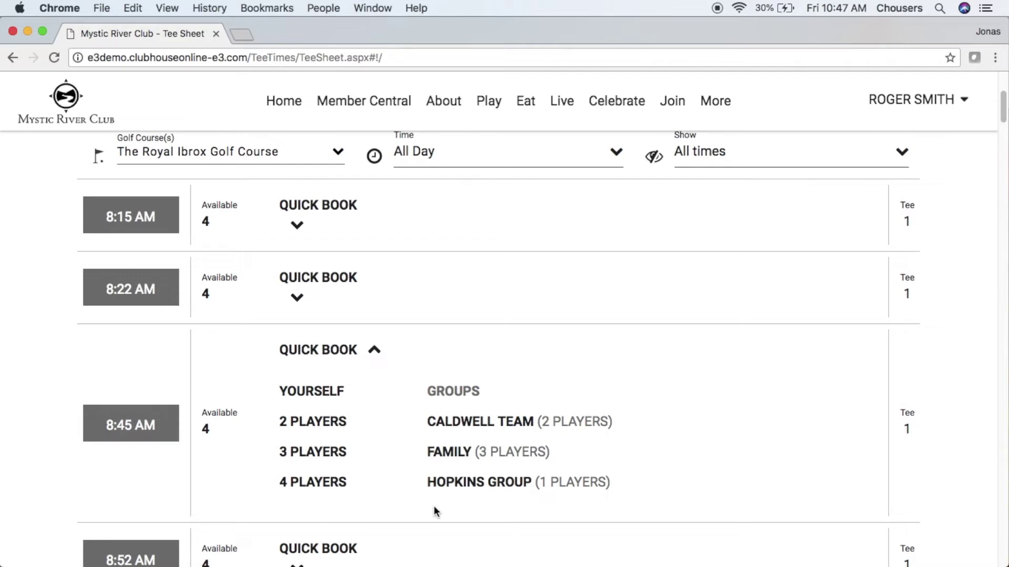
pyautogui.click(156, 431)
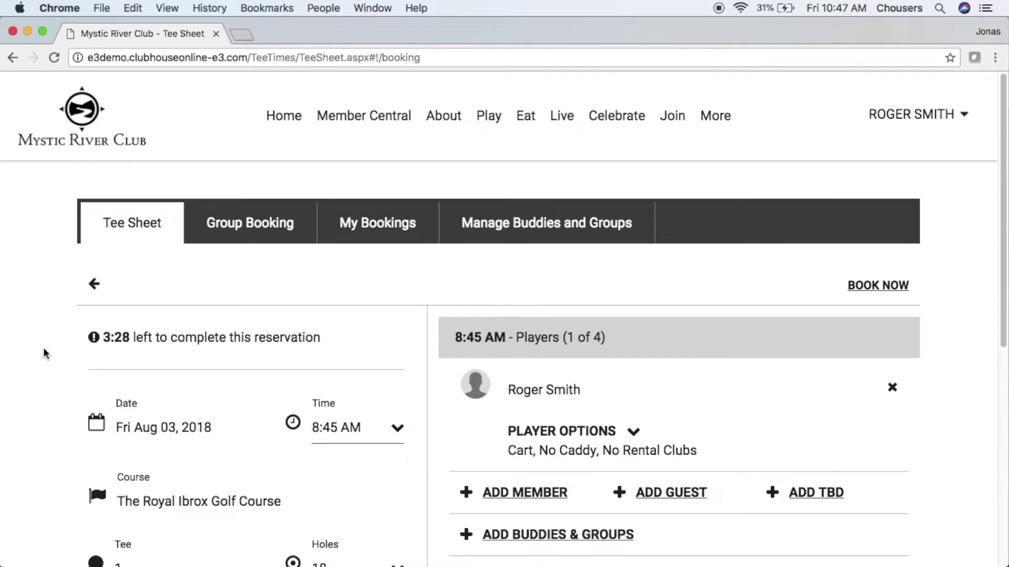
# Step: Expand the player's transportation, caddy and rental club options on the 9:00 AM booking
pyautogui.scroll(-2, 44, 351)
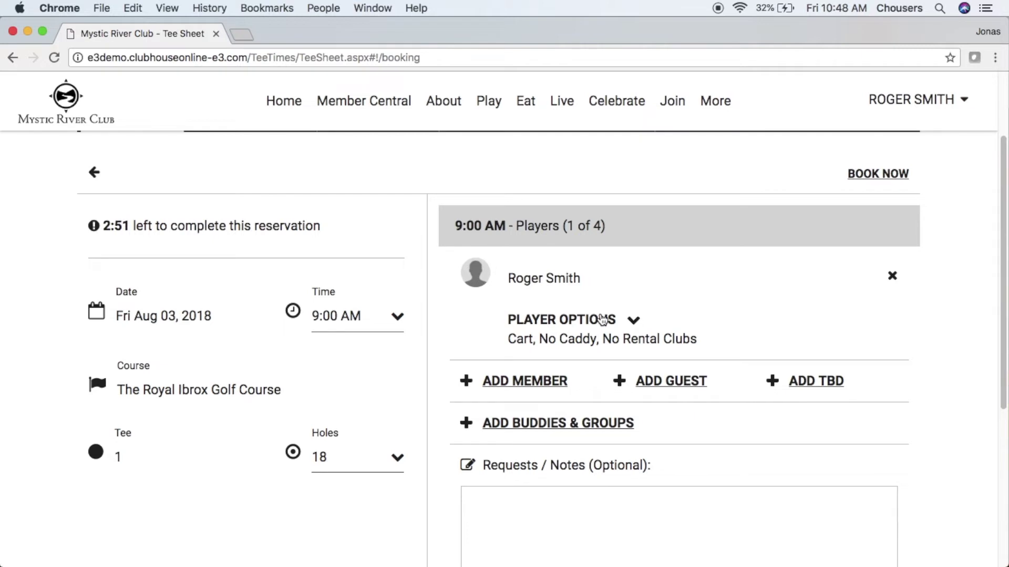
pyautogui.click(602, 319)
pyautogui.scroll(-1, 602, 319)
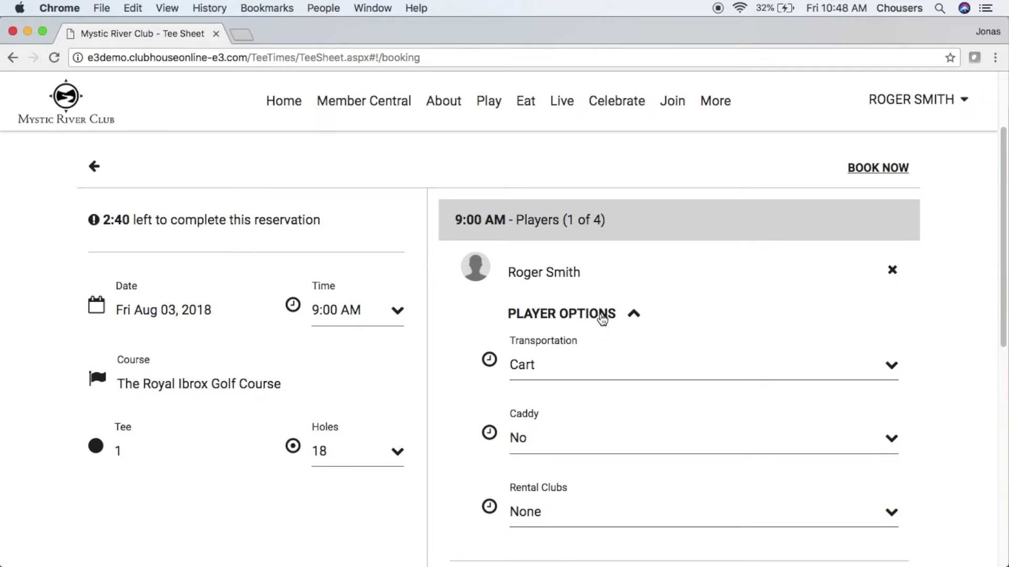
pyautogui.scroll(-1, 602, 318)
pyautogui.click(823, 357)
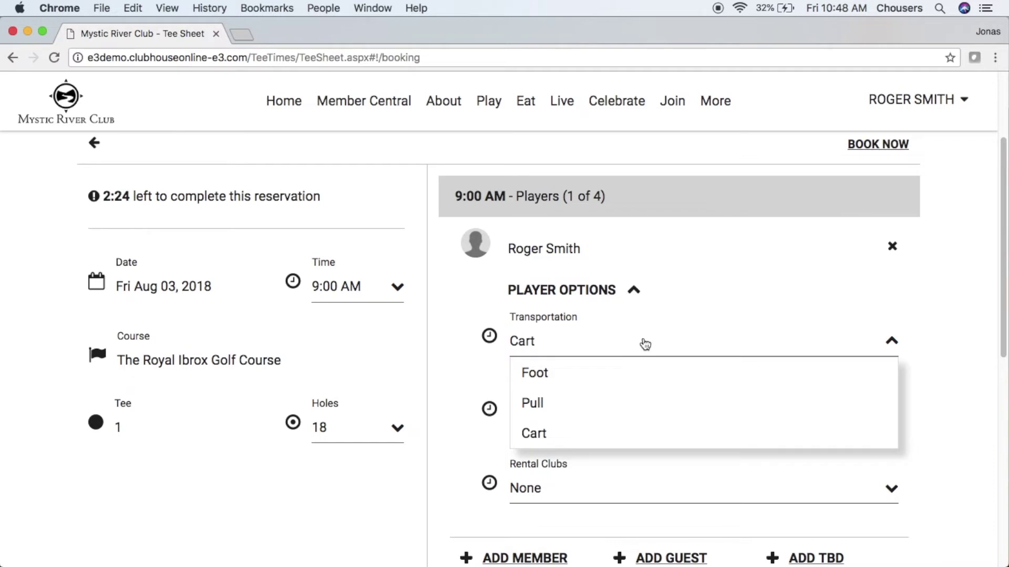
# Step: Keep Cart transportation, No caddy and None for rental clubs, then collapse the player options
pyautogui.click(645, 344)
pyautogui.click(688, 421)
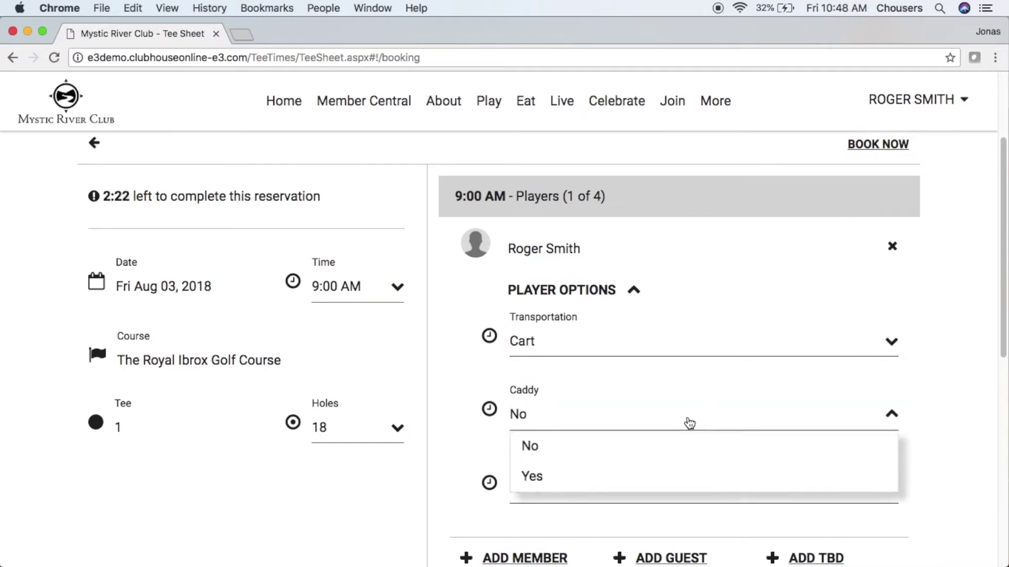
pyautogui.click(688, 422)
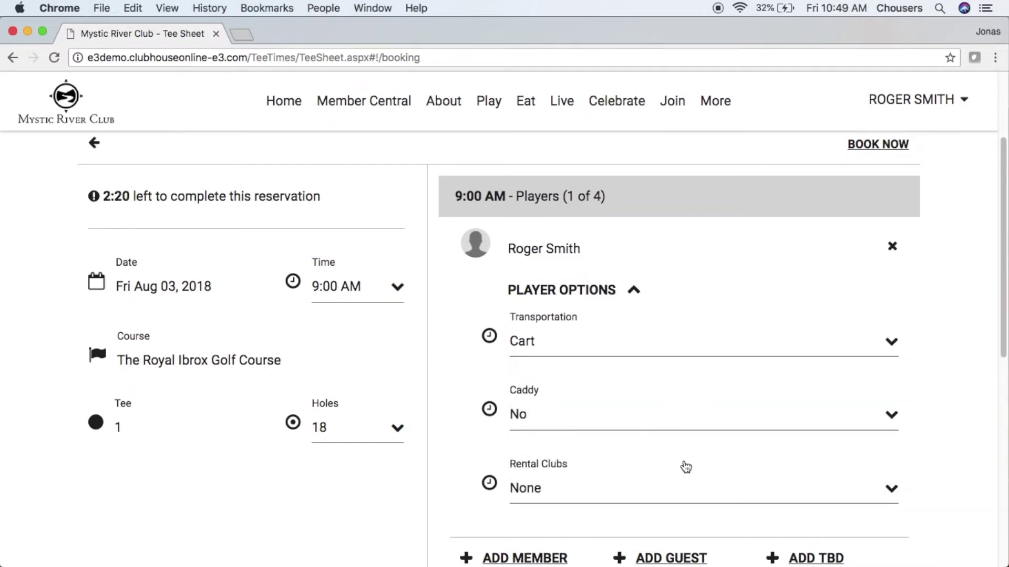
pyautogui.click(683, 485)
pyautogui.scroll(-3, 683, 485)
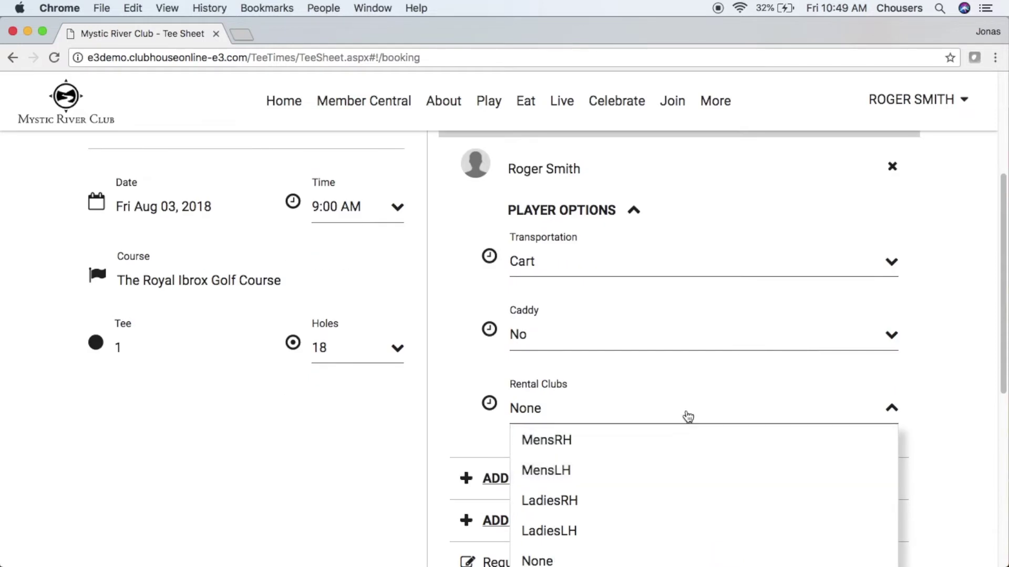
pyautogui.click(688, 417)
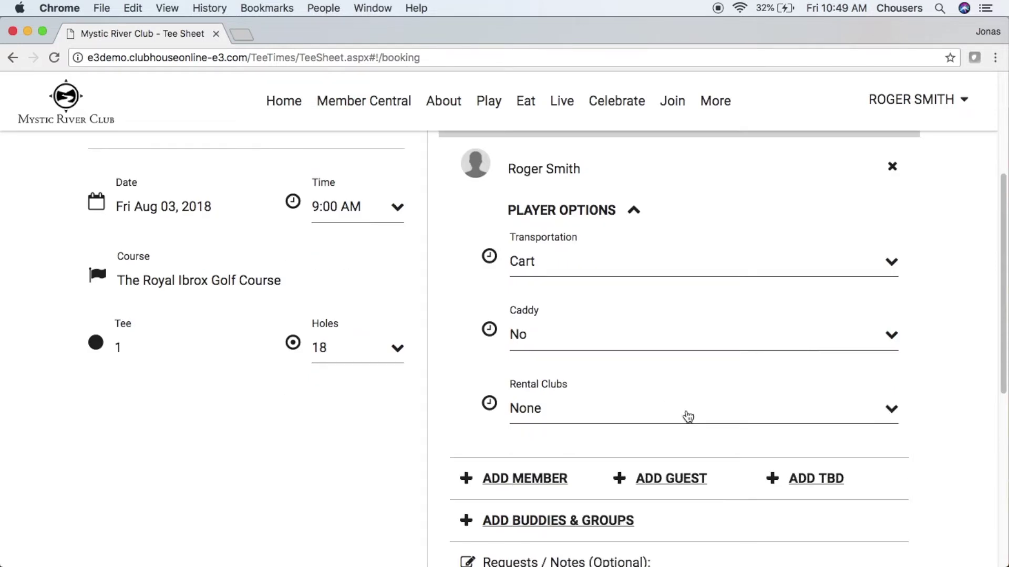
pyautogui.click(935, 326)
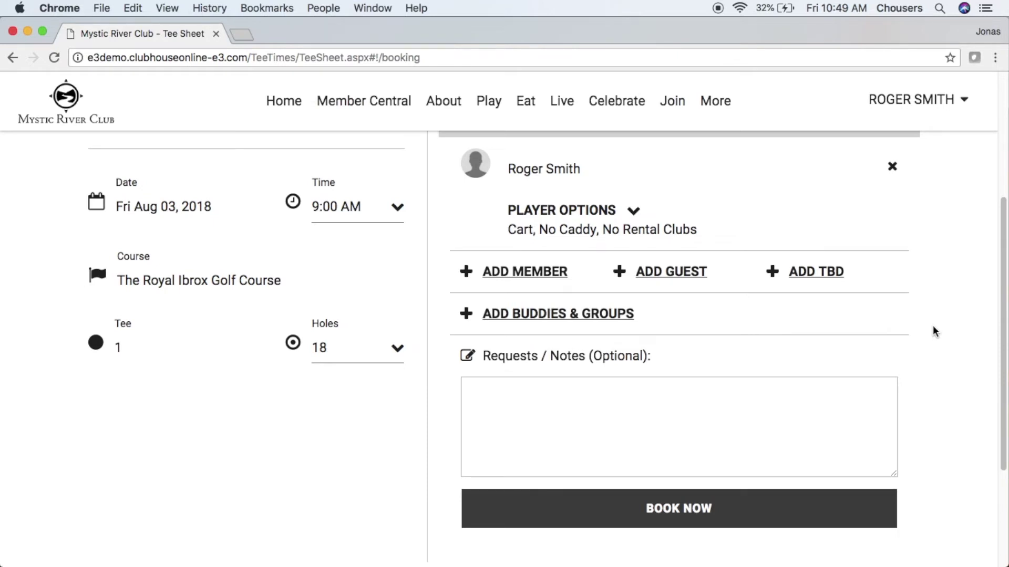
pyautogui.scroll(2, 933, 327)
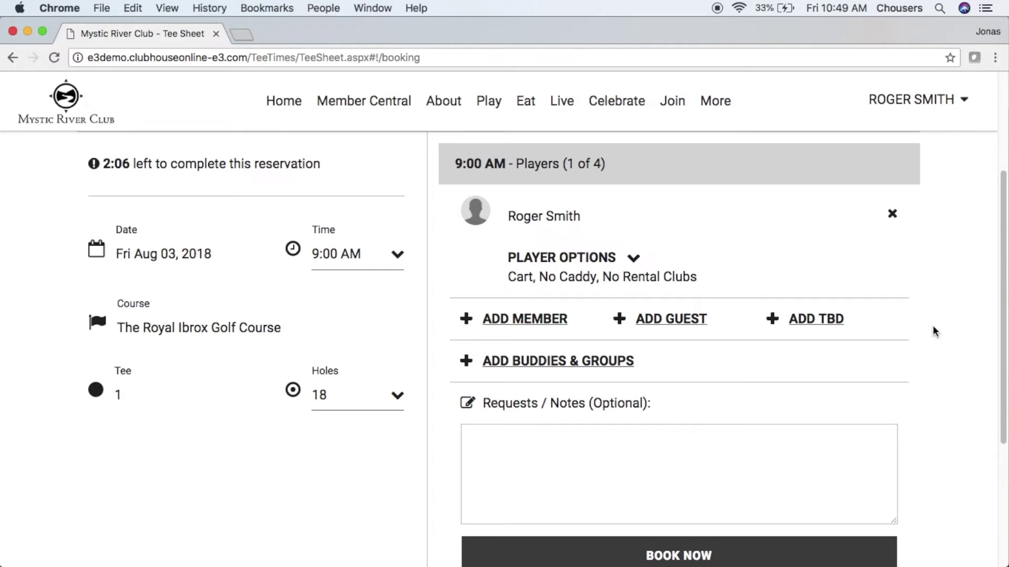
# Step: Search the member list by name and add the matching member as the second player
pyautogui.click(540, 322)
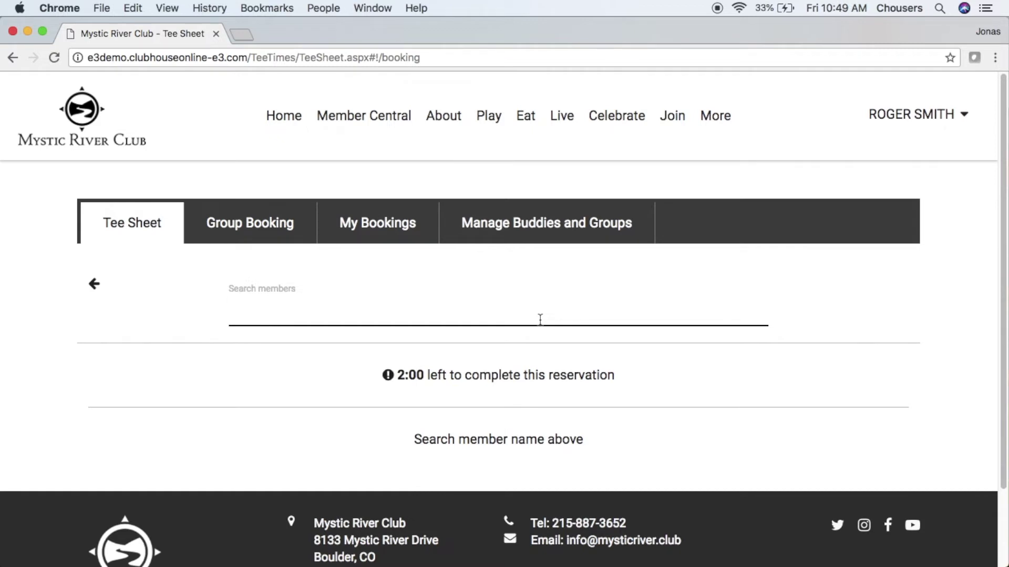
pyautogui.write('john')
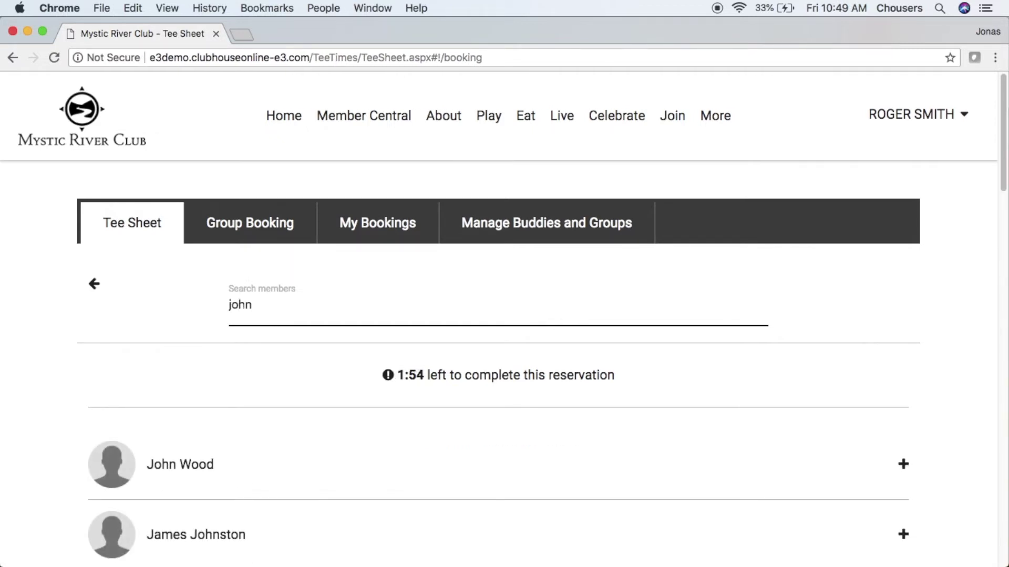
pyautogui.click(425, 457)
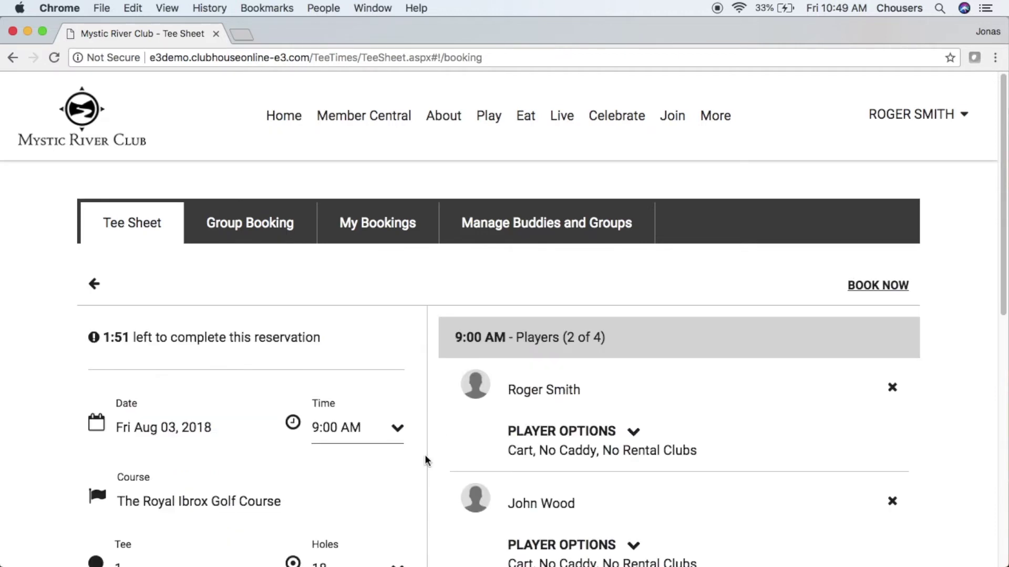
pyautogui.scroll(-5, 426, 458)
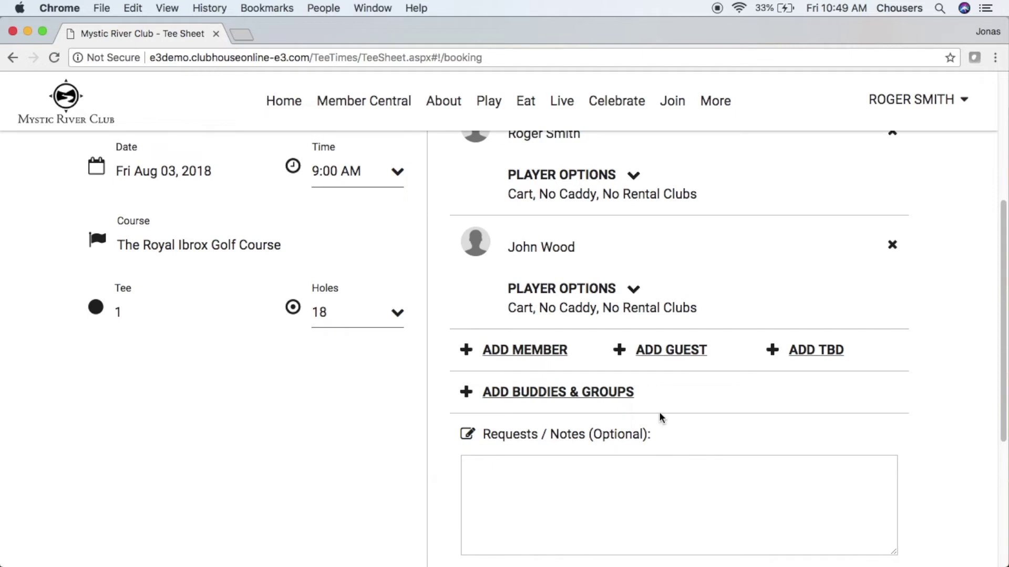
# Step: Fill in the guest's first name, last name and e-mail address on the Add Guest form
pyautogui.click(694, 362)
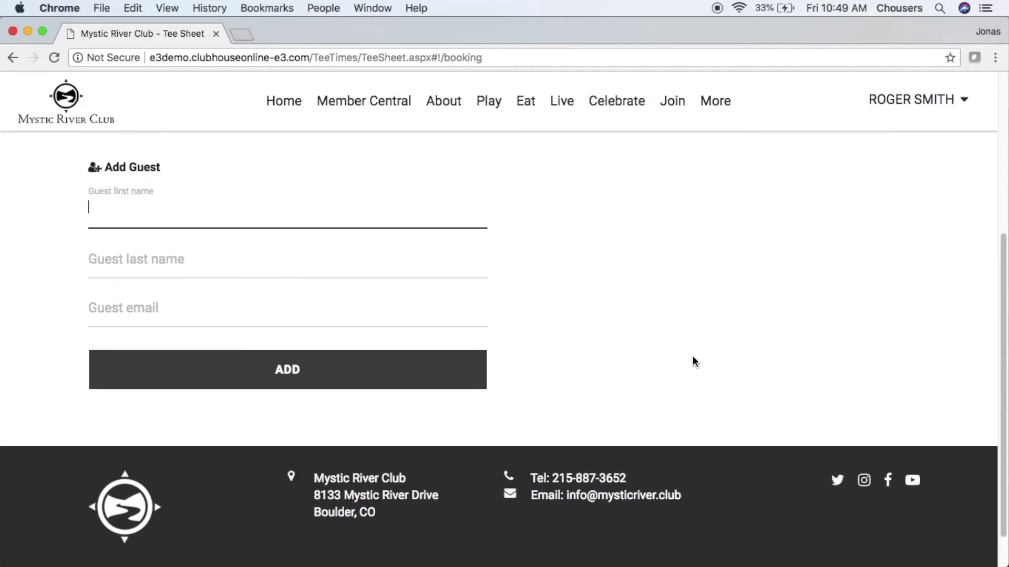
pyautogui.click(236, 267)
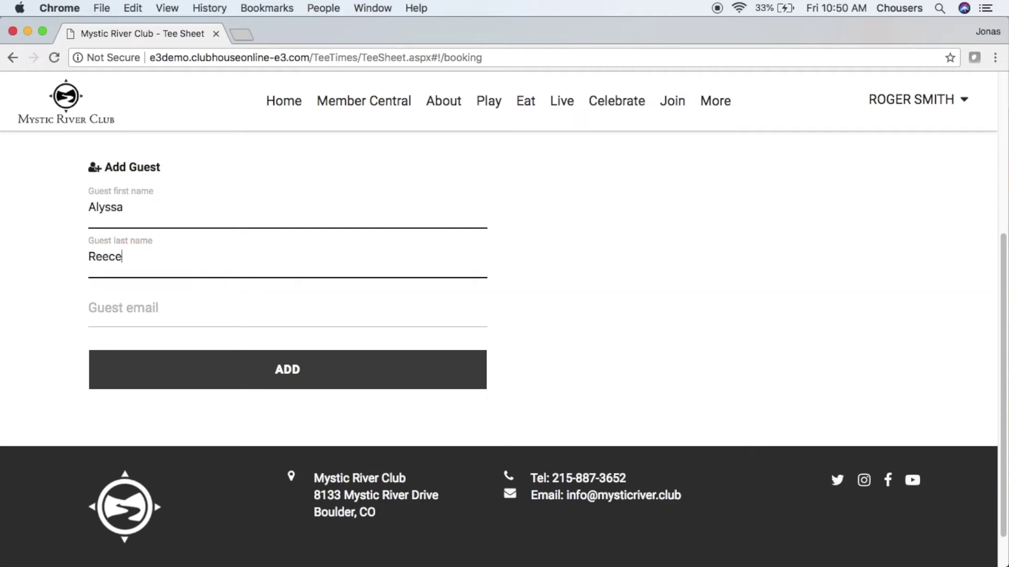
pyautogui.click(216, 313)
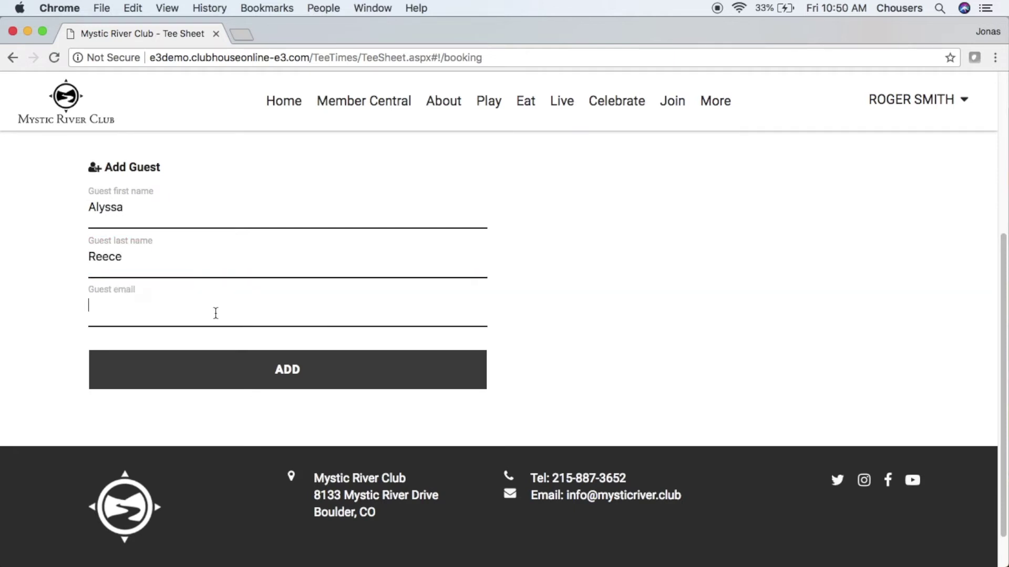
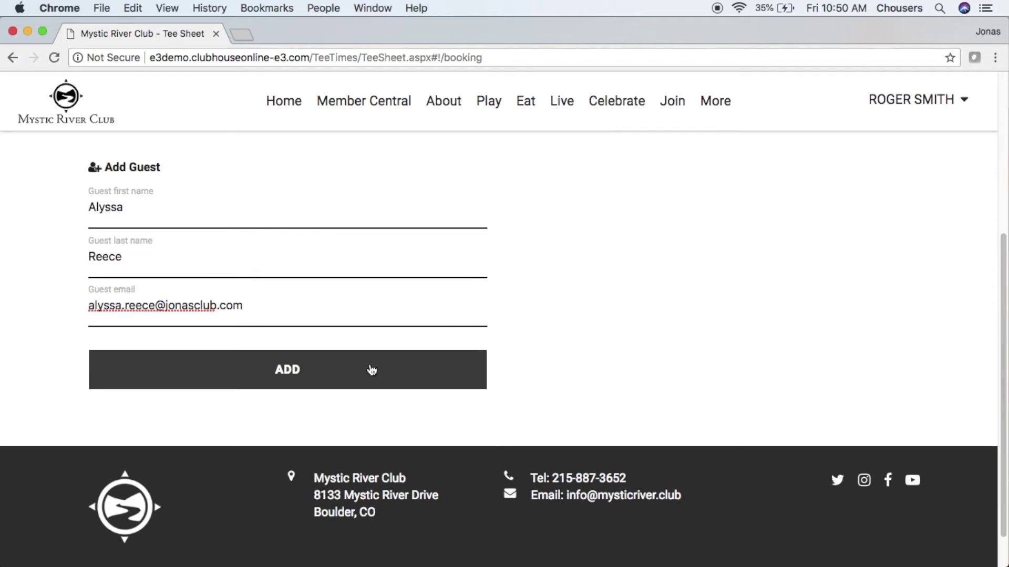
pyautogui.click(343, 378)
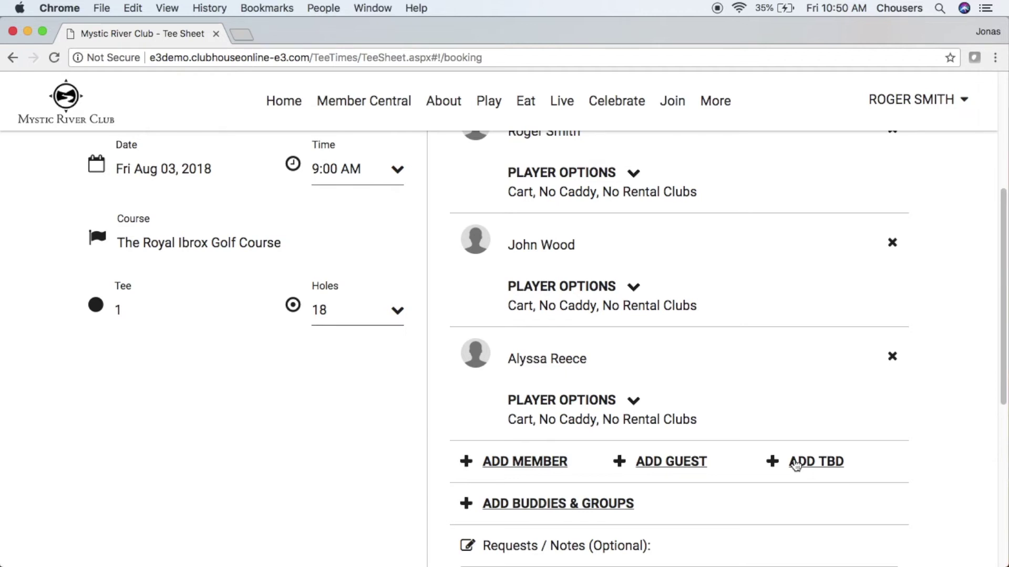
# Step: Add a TBD placeholder player and remove it again, keeping the fourth slot open
pyautogui.click(796, 465)
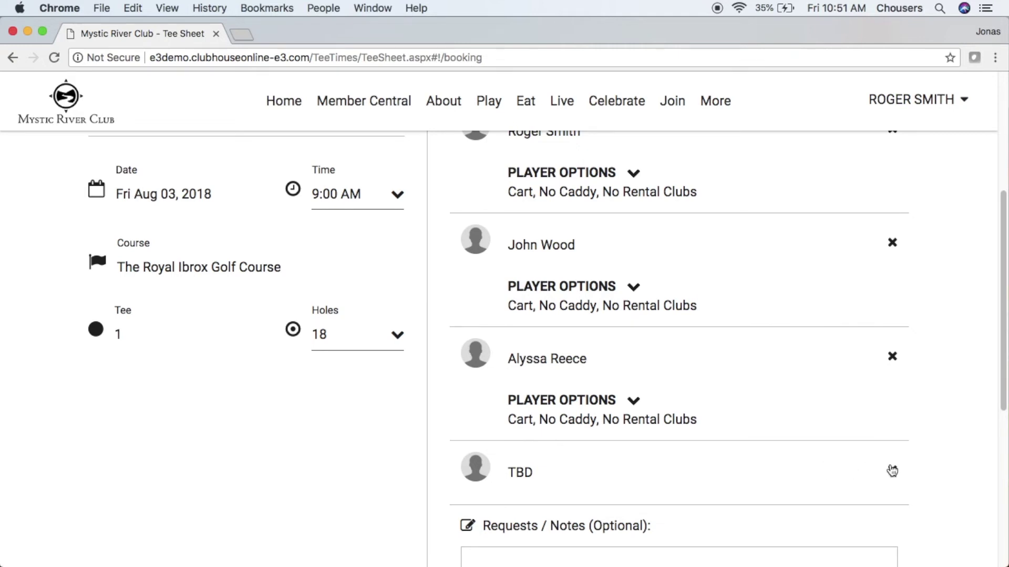
pyautogui.click(892, 470)
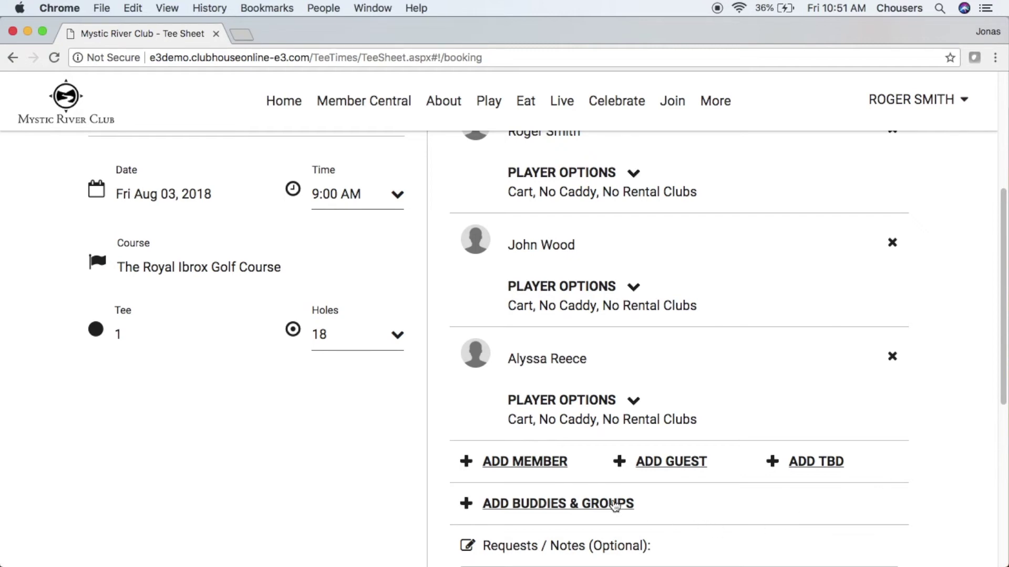
pyautogui.click(616, 506)
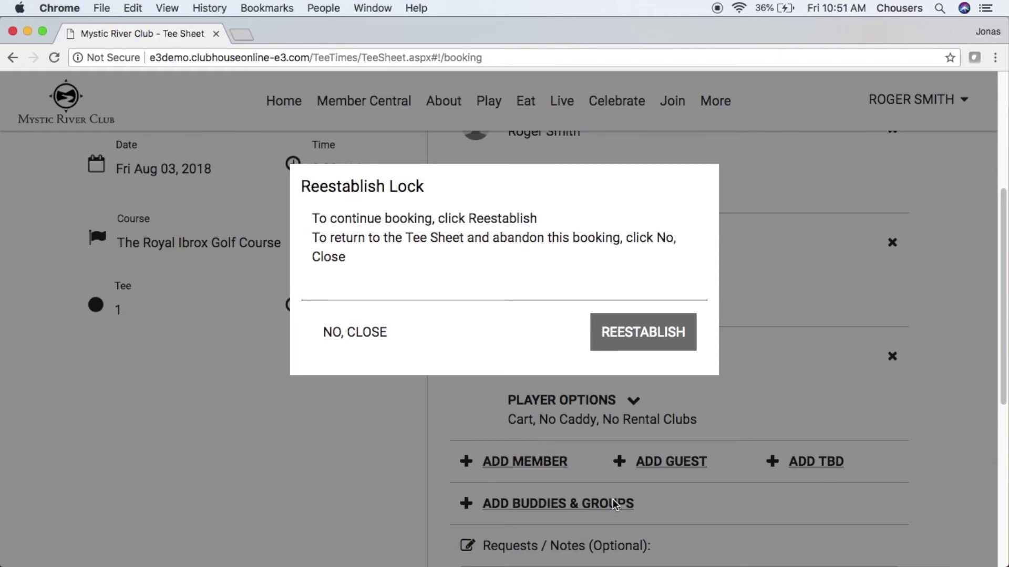
# Step: Reestablish the booking lock to restart the reservation timer
pyautogui.click(618, 336)
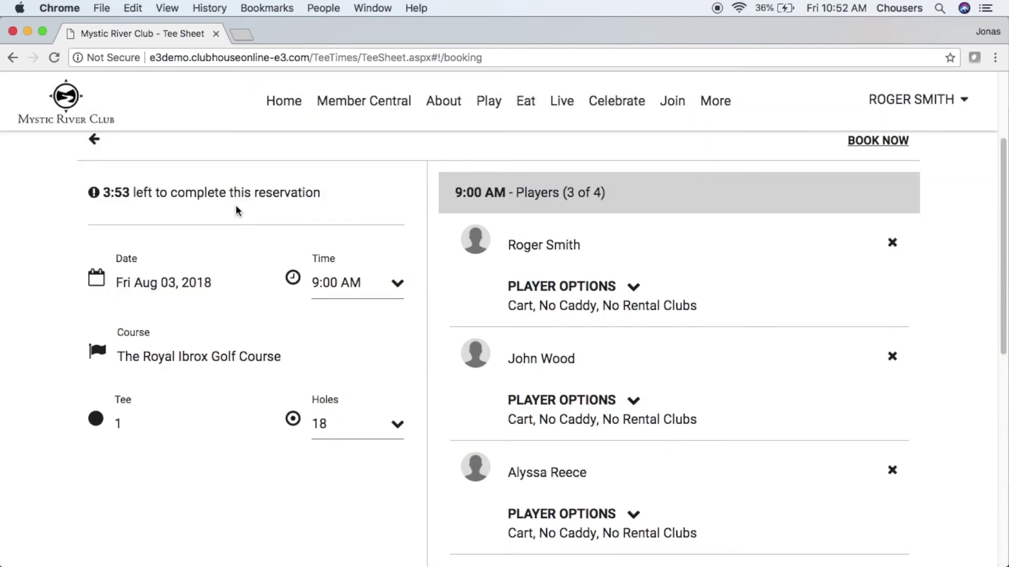
# Step: Add a buddy from the My Buddies list as the fourth player
pyautogui.scroll(-5, 236, 206)
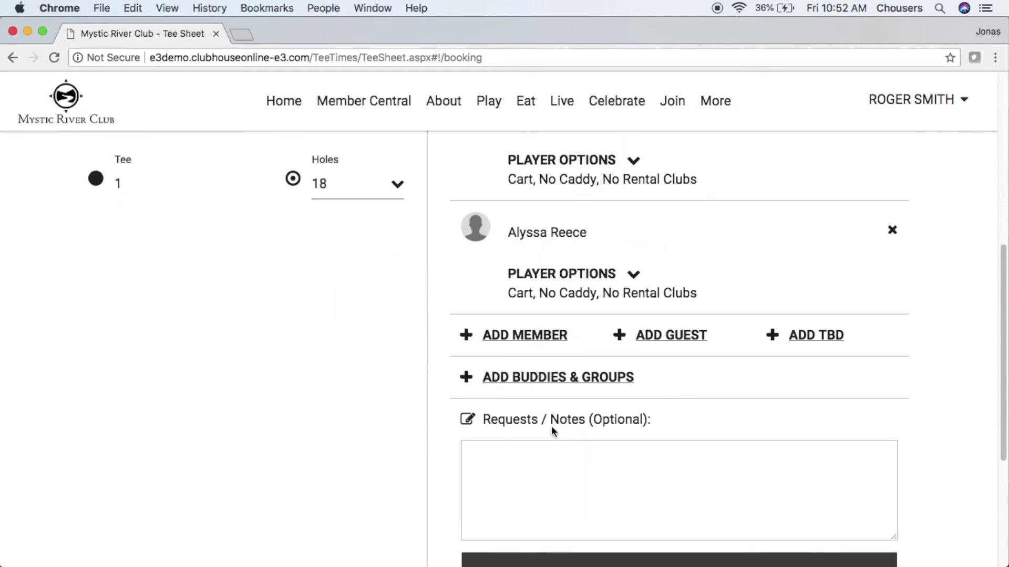
pyautogui.click(600, 384)
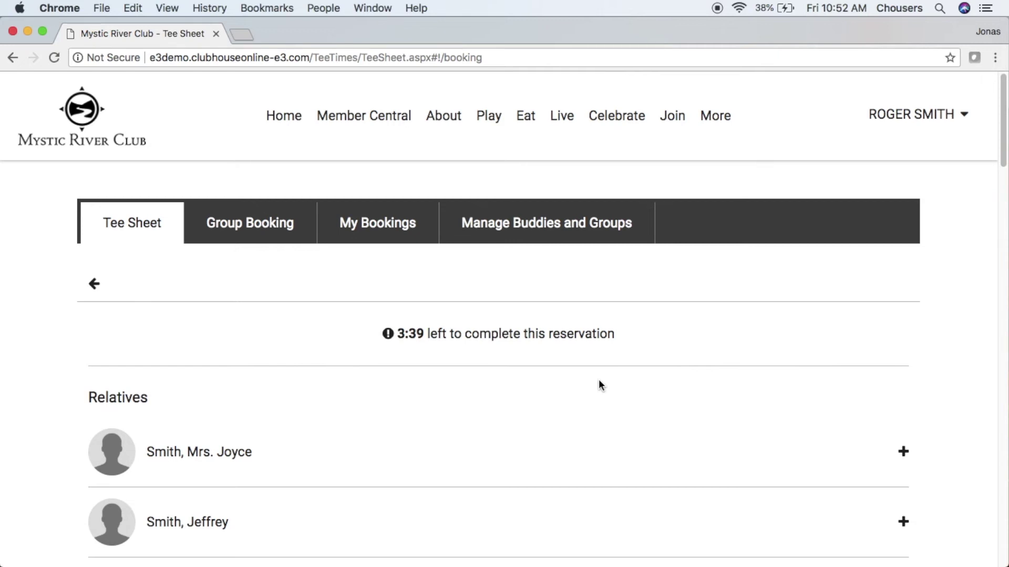
pyautogui.scroll(-15, 598, 385)
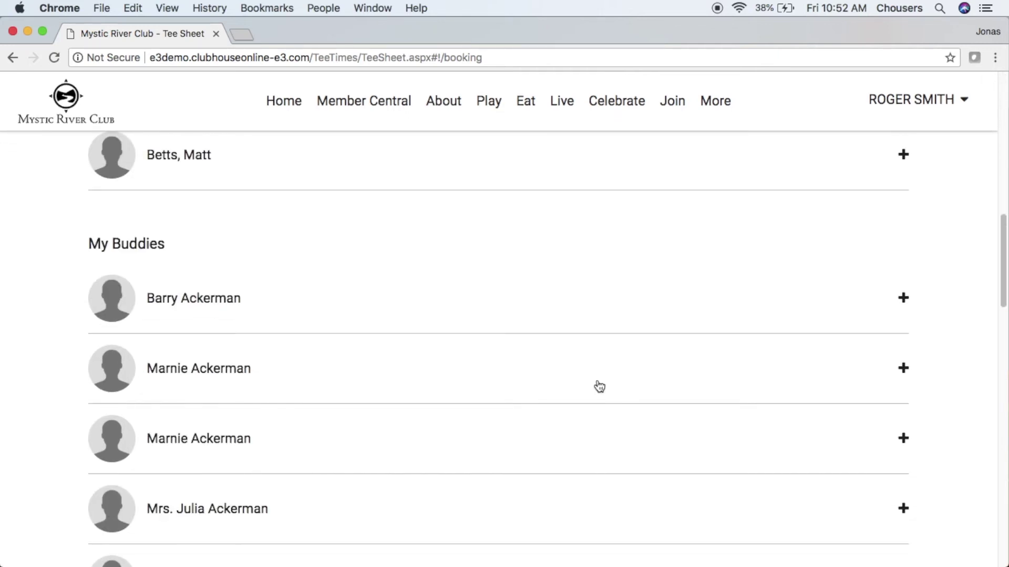
pyautogui.scroll(-20, 599, 387)
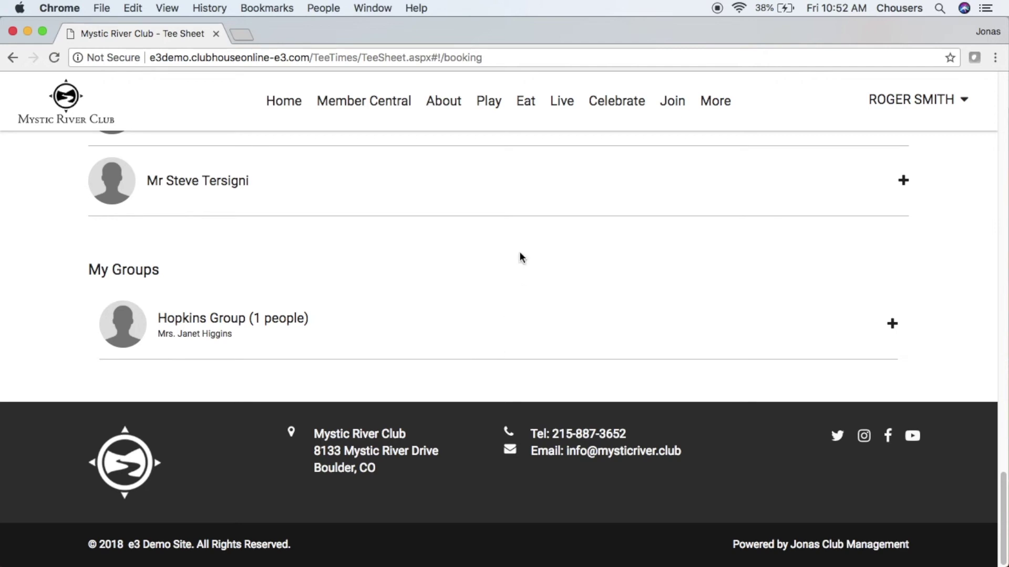
pyautogui.click(491, 192)
pyautogui.scroll(3, 491, 189)
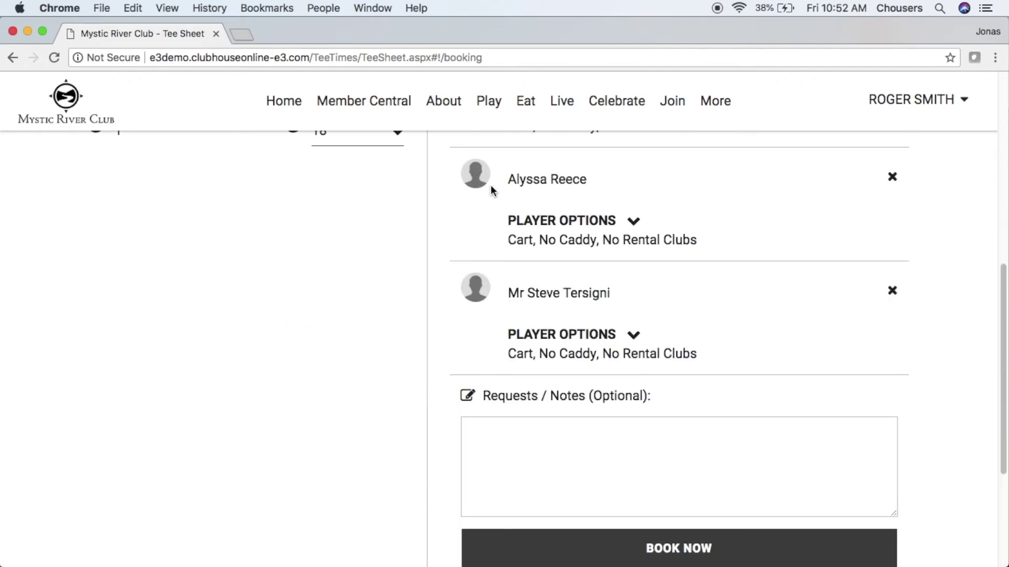
pyautogui.click(639, 433)
# Step: Enter the note 'I need some tees' and book the Fri Aug 3 tee time
pyautogui.write('I need some tees')
pyautogui.click(703, 546)
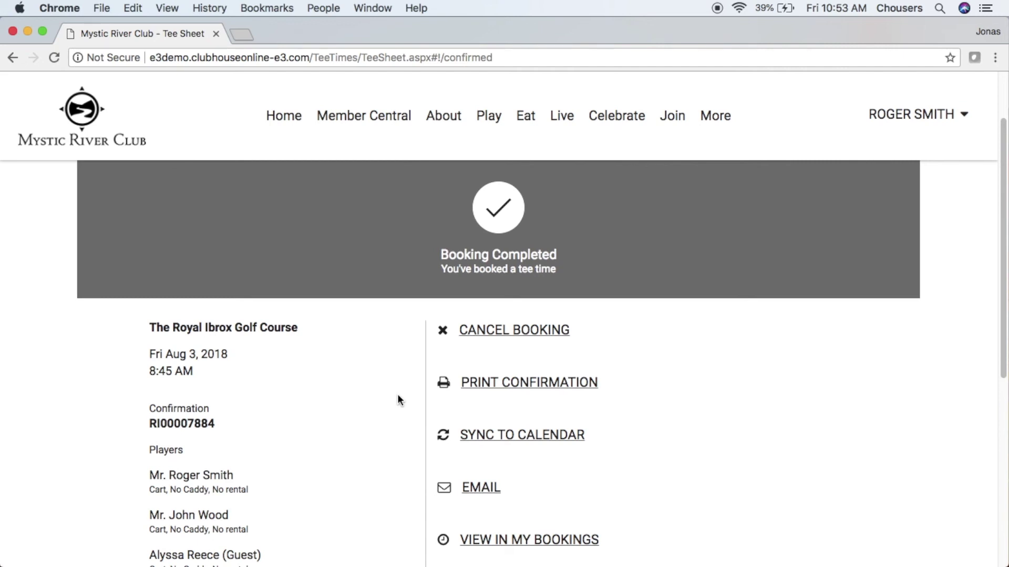
pyautogui.scroll(-3, 398, 401)
pyautogui.scroll(-1, 397, 401)
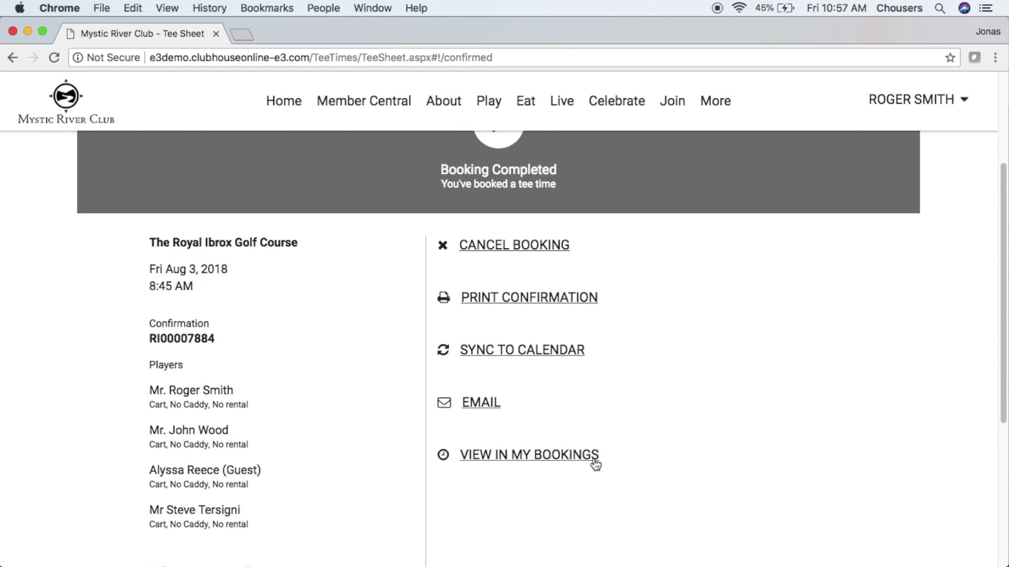
pyautogui.scroll(5, 595, 463)
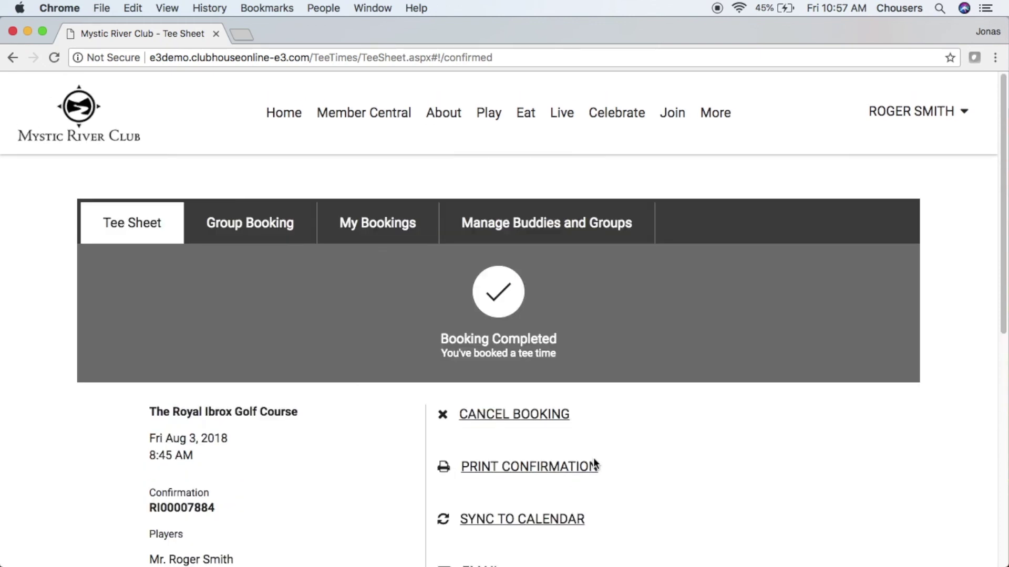
pyautogui.click(157, 221)
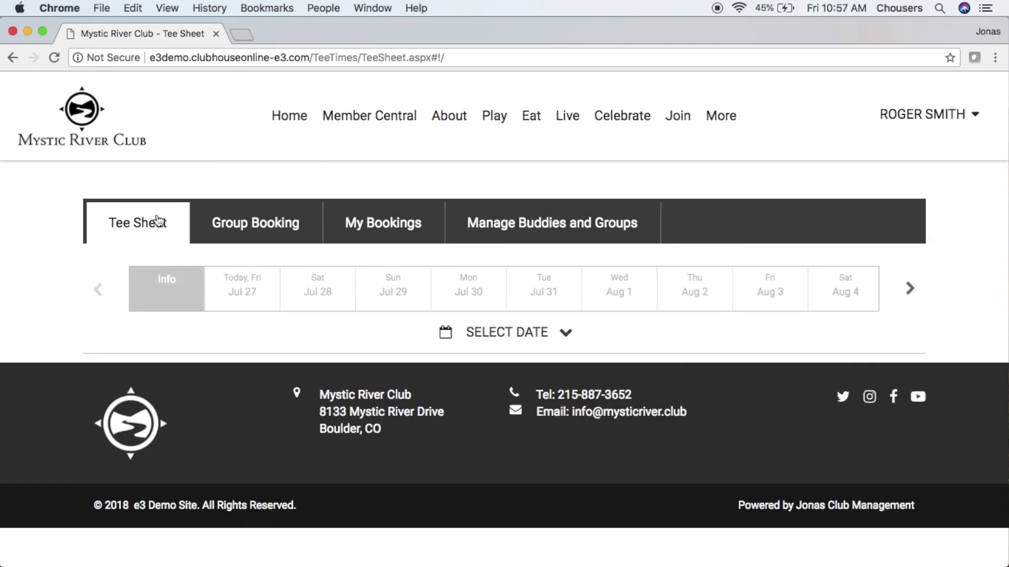
# Step: Switch the tee sheet to Mon Jul 30 and show quick-book options for the 7:00 AM slot
pyautogui.click(457, 292)
pyautogui.scroll(-4, 455, 289)
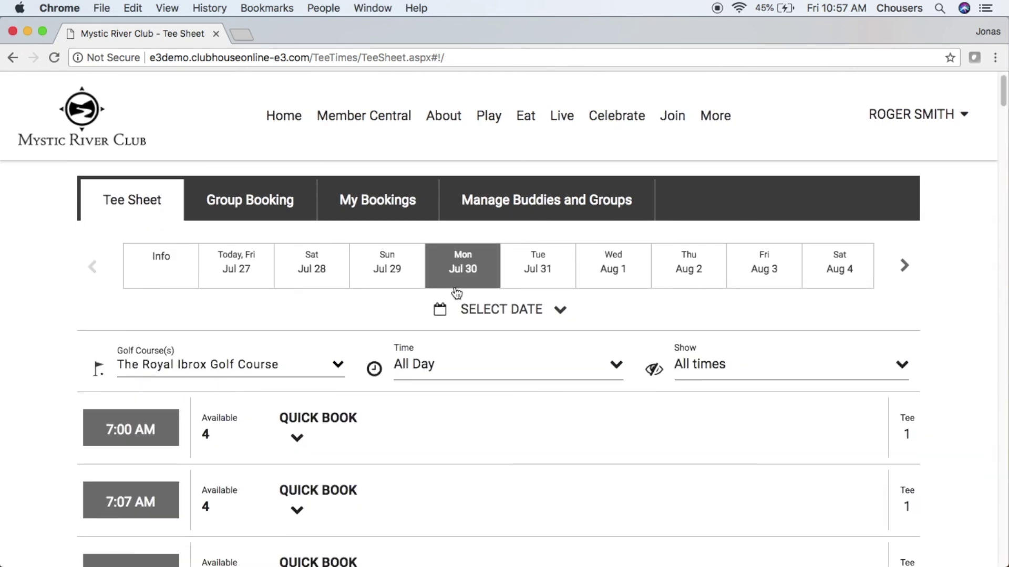
pyautogui.click(333, 227)
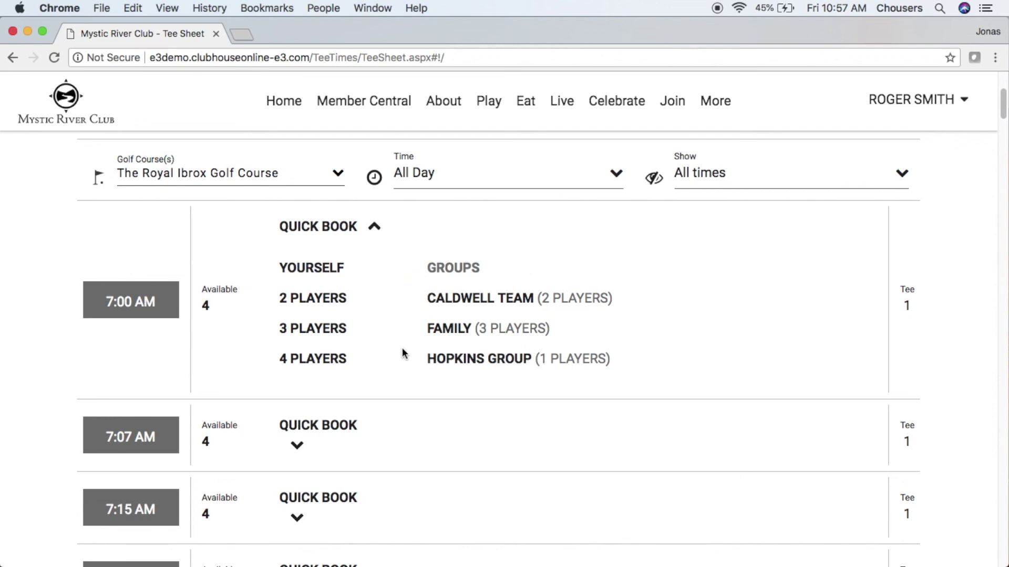
# Step: Quick-book the FAMILY group into the 7:00 AM Mon Jul 30 slot and confirm with BOOK NOW
pyautogui.click(441, 333)
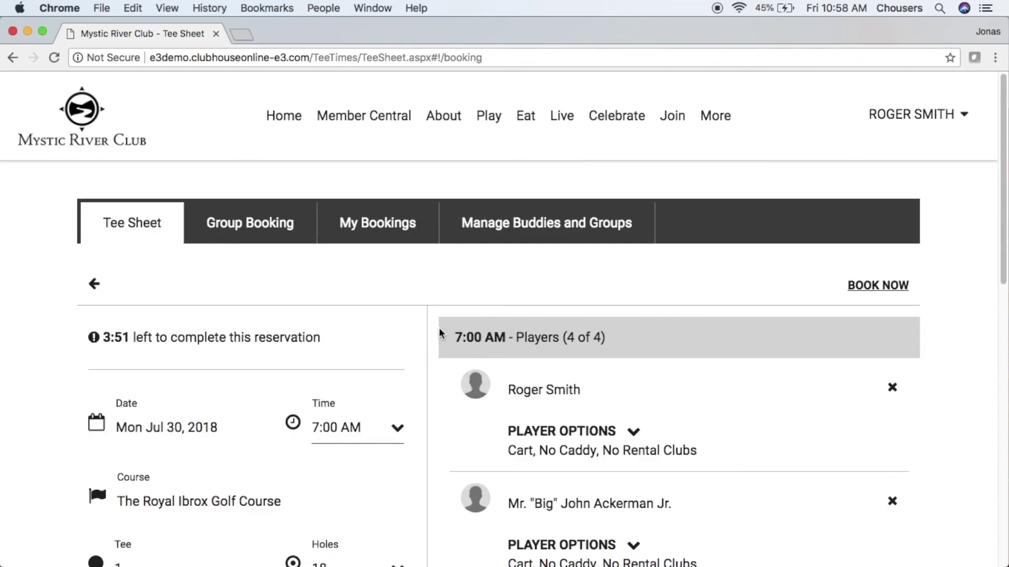
pyautogui.scroll(-3, 440, 333)
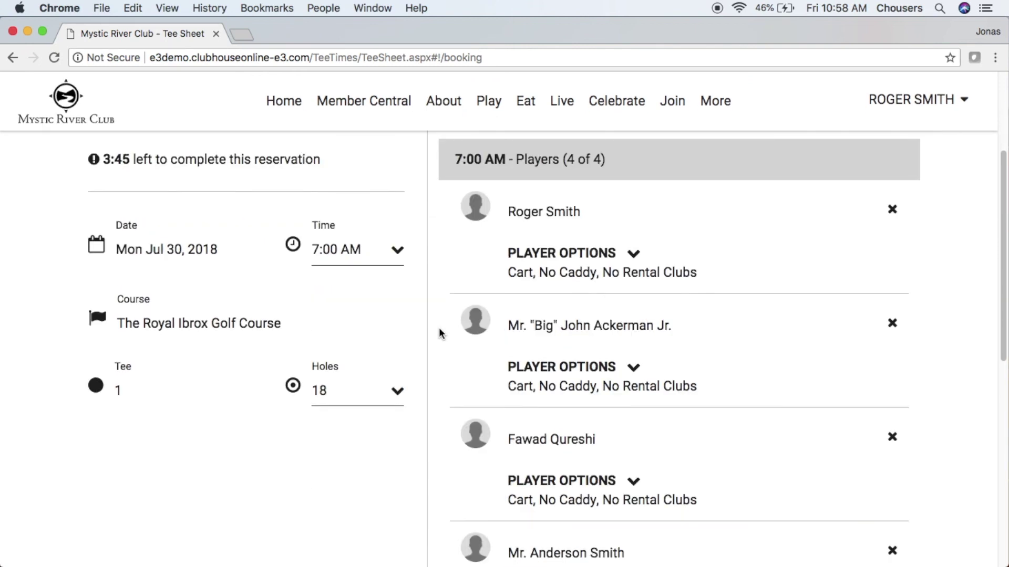
pyautogui.scroll(-10, 439, 327)
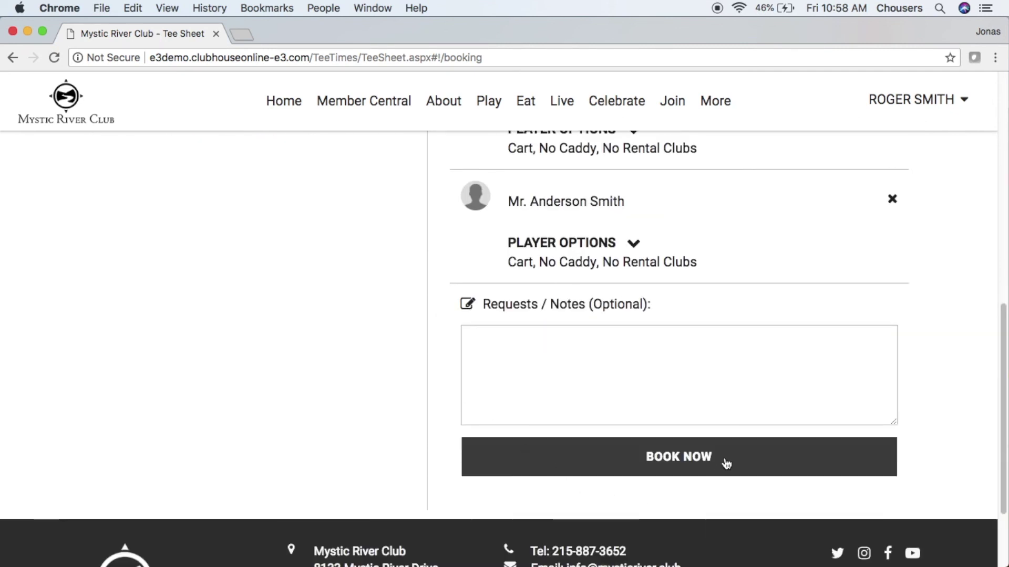
pyautogui.click(725, 460)
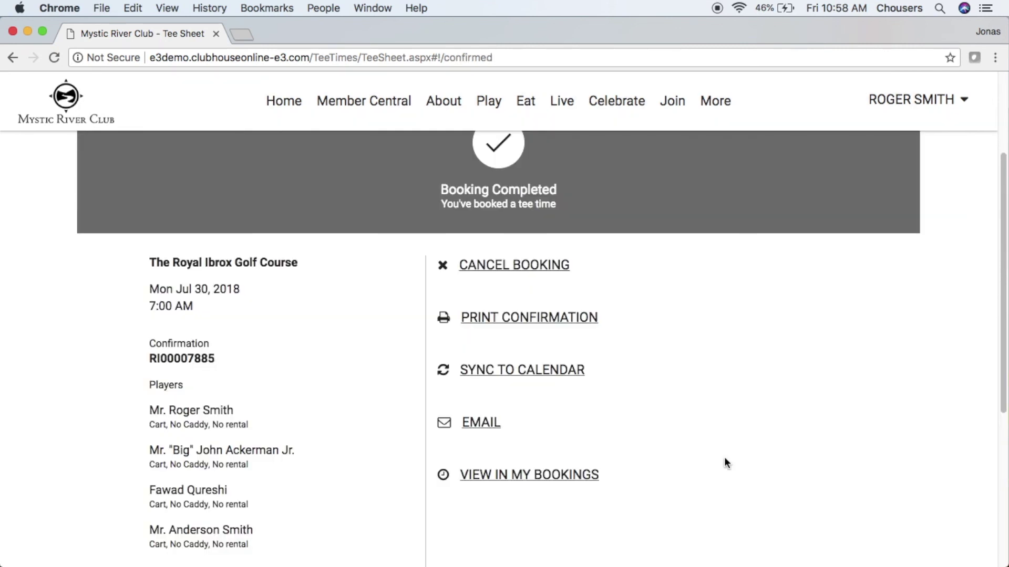